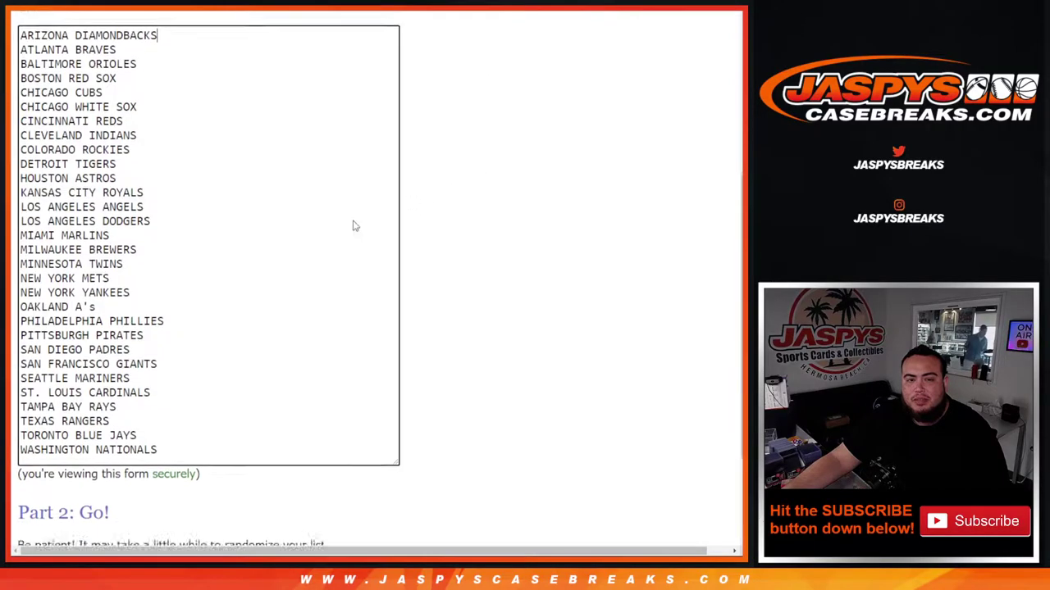
Randomize the list of 30 baseball teams seven times.
left_click(36, 436)
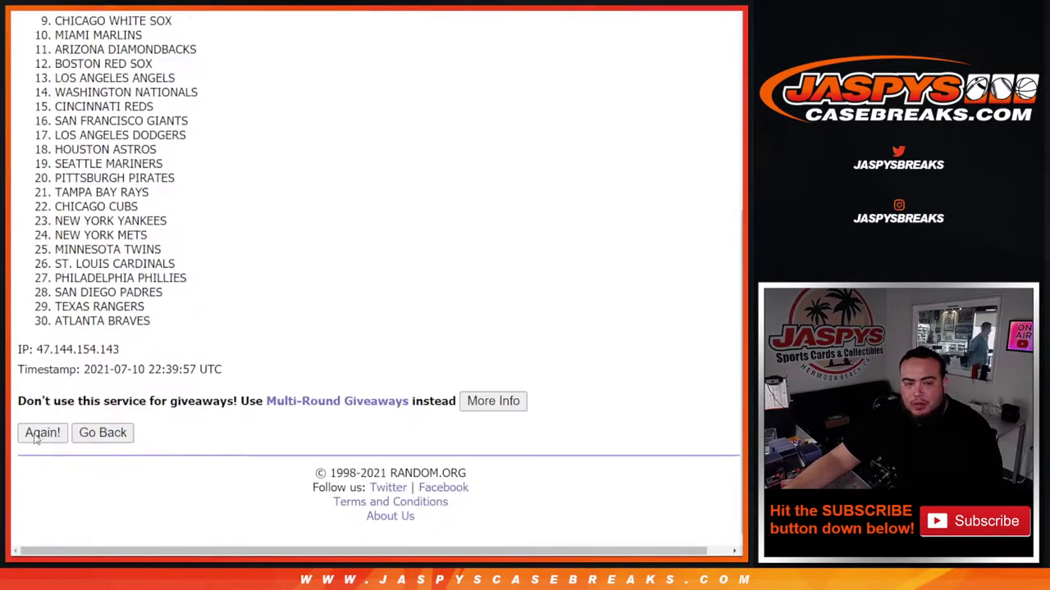
left_click(36, 436)
left_click(36, 436)
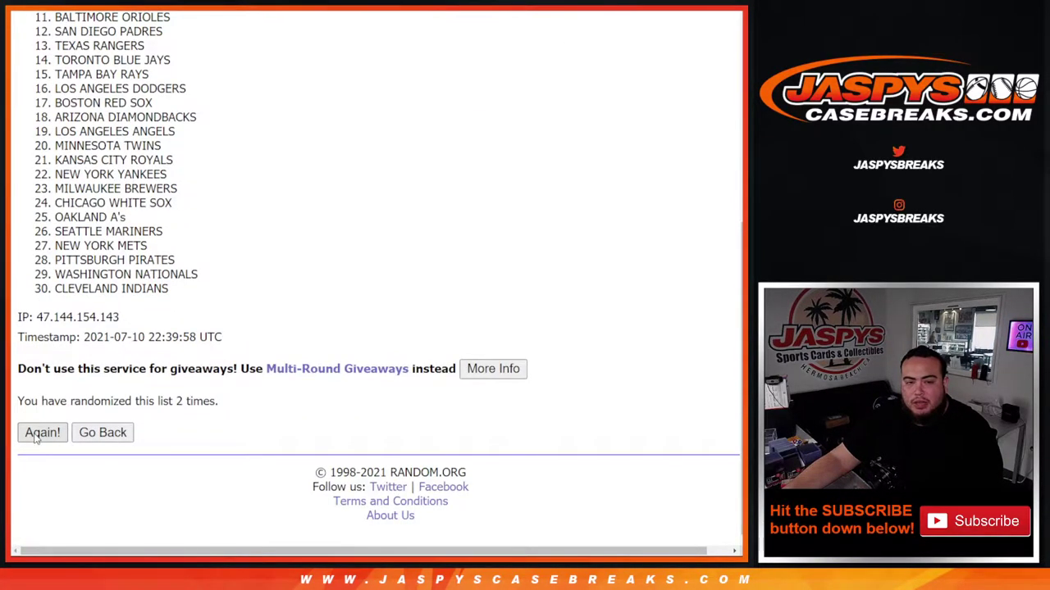
left_click(36, 436)
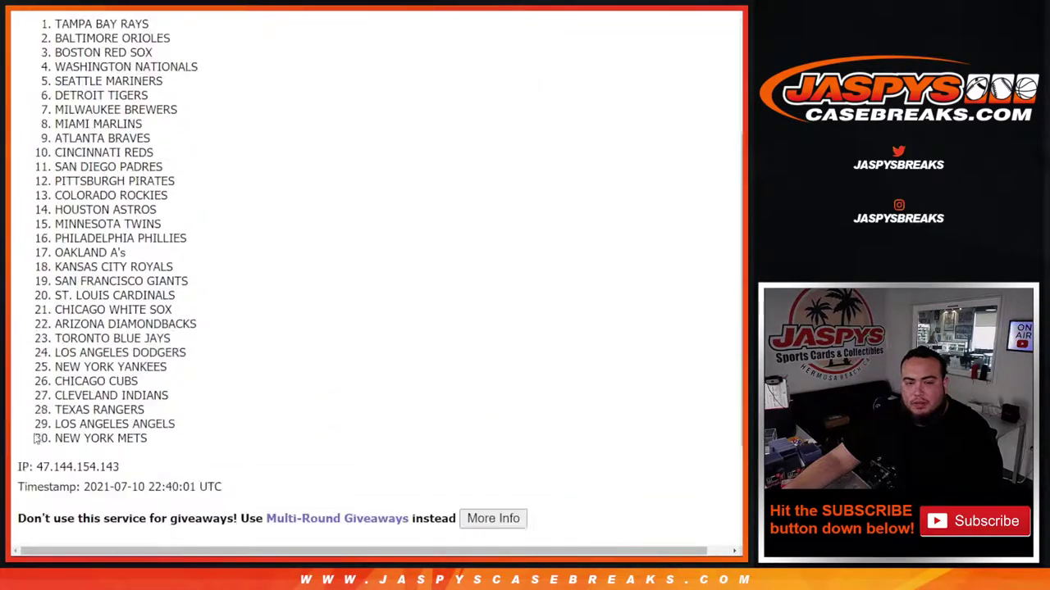
left_click(36, 436)
left_click(36, 436)
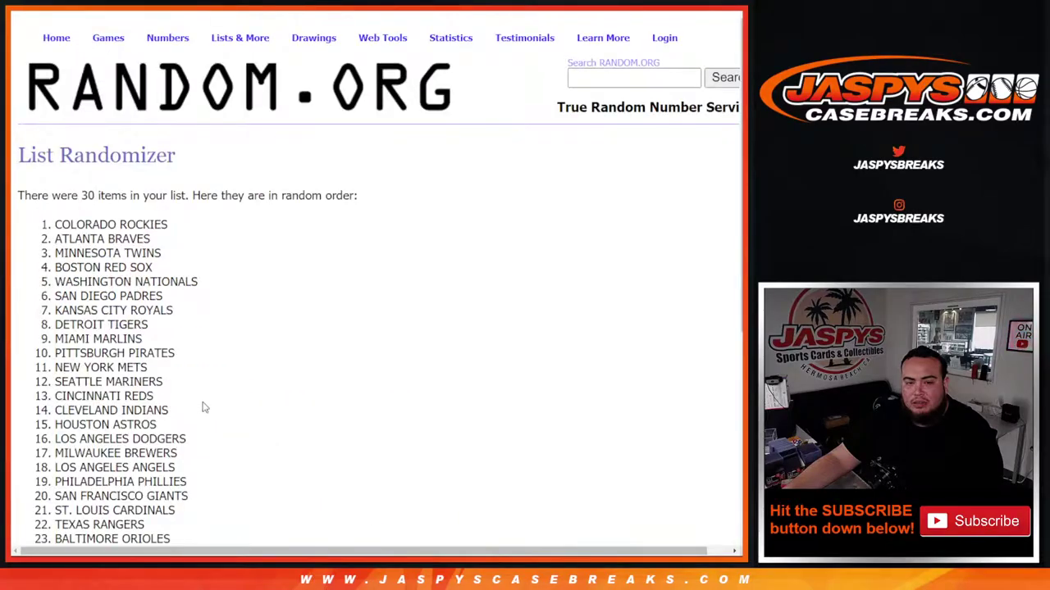
Copy all 30 randomized teams and paste them beside the participant names in the Google Sheets spreadsheet, starting at cell B1.
left_click_drag(174, 401, 259, 398)
key("ctrl+Tab")
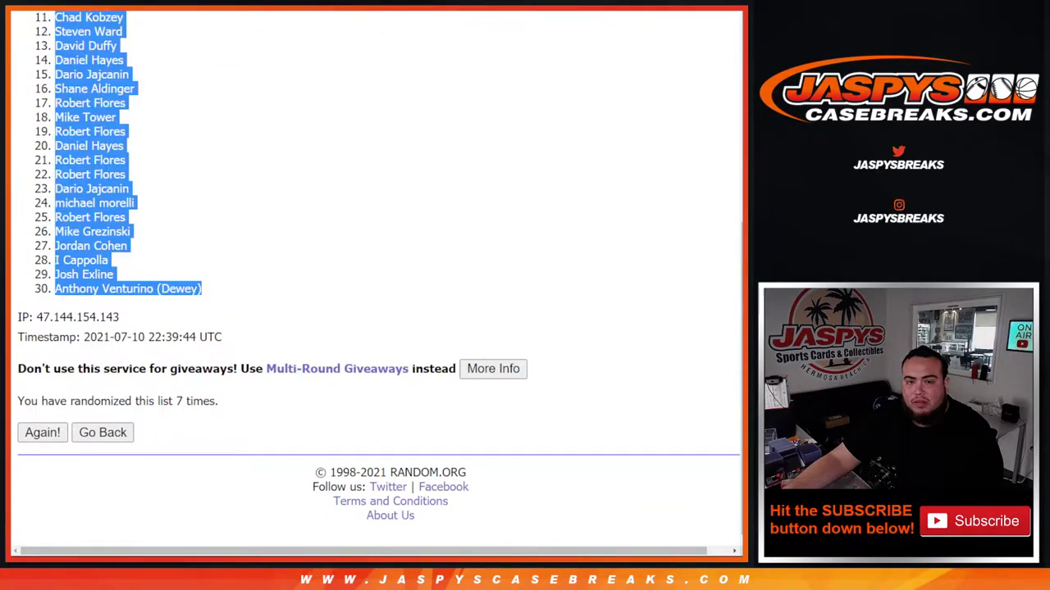
key("ctrl+shift+Tab")
scroll(206, 265, "up", 4)
left_click_drag(55, 223, 206, 331)
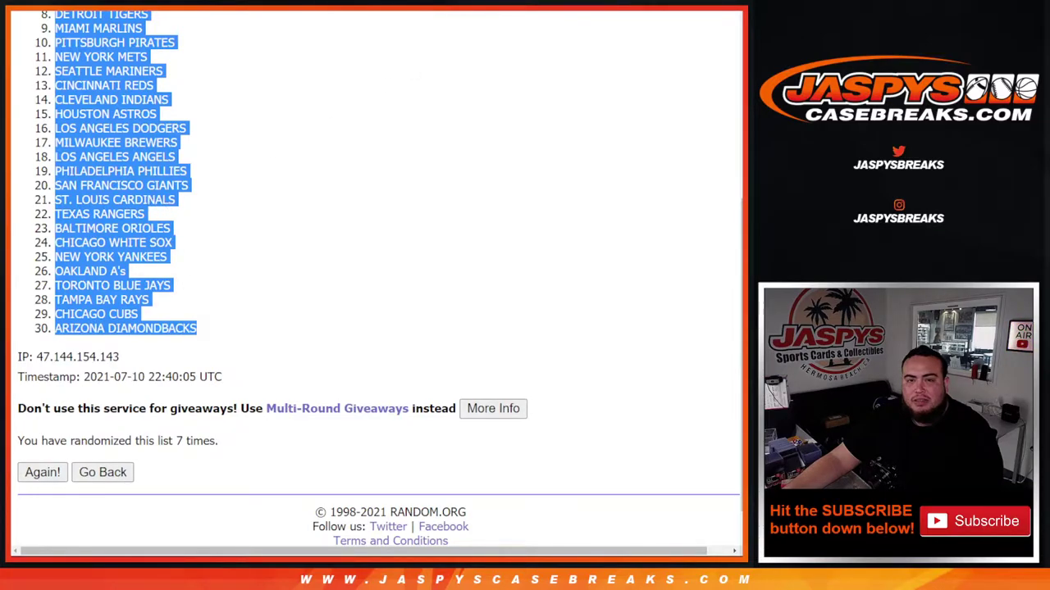
key("ctrl+Tab")
left_click(112, 113)
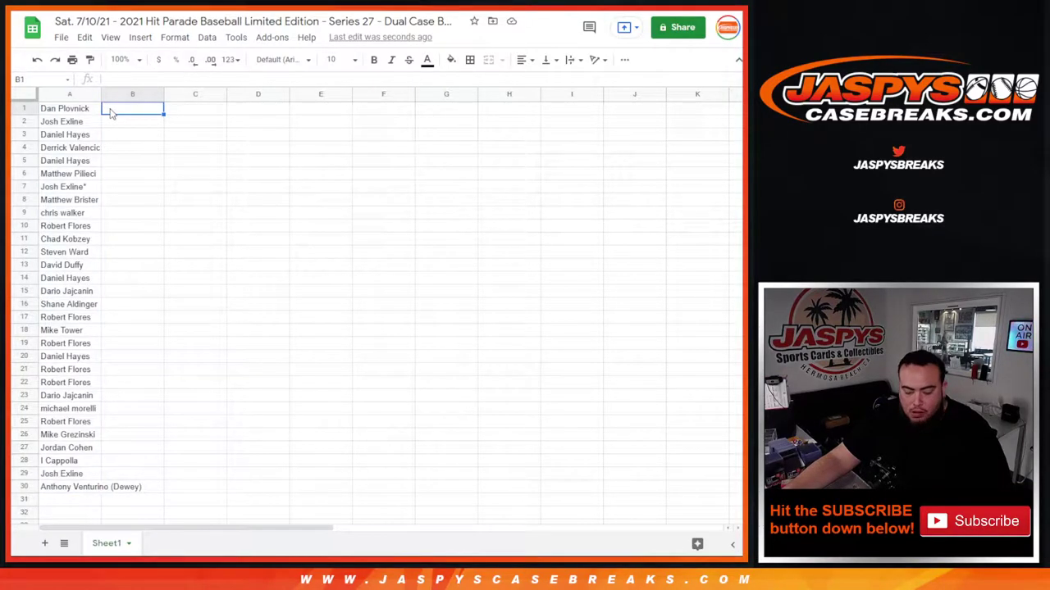
type("COLORADO ROCKIES ATLANTA BRAVES MINNESOTA TWINS BOSTON RED SOX WASHINGTON NATIONALS SAN DIEGO PADRES KANSAS CITY ROYALS DETROIT TIGERS MIAMI MARLINS PITTSBURGH PIRATES NEW YORK METS SEATTLE MARINERS CINCINNATI REDS CLEVELAND INDIANS HOUSTON ASTROS LOS ANGELES DODGERS MILWAUKEE BREWERS LOS ANGELES ANGELS PHILADELPHIA PHILLIES SAN FRANCISCO GIANTS ST. LOUIS CARDINALS TEXAS RANGERS BALTIMORE ORIOLES CHICAGO WHITE SOX NEW YORK YANKEES OAKLAND A's TORONTO BLUE JAYS TAMPA BAY RAYS CHICAGO CUBS ARIZONA DIAMONDBACKS")
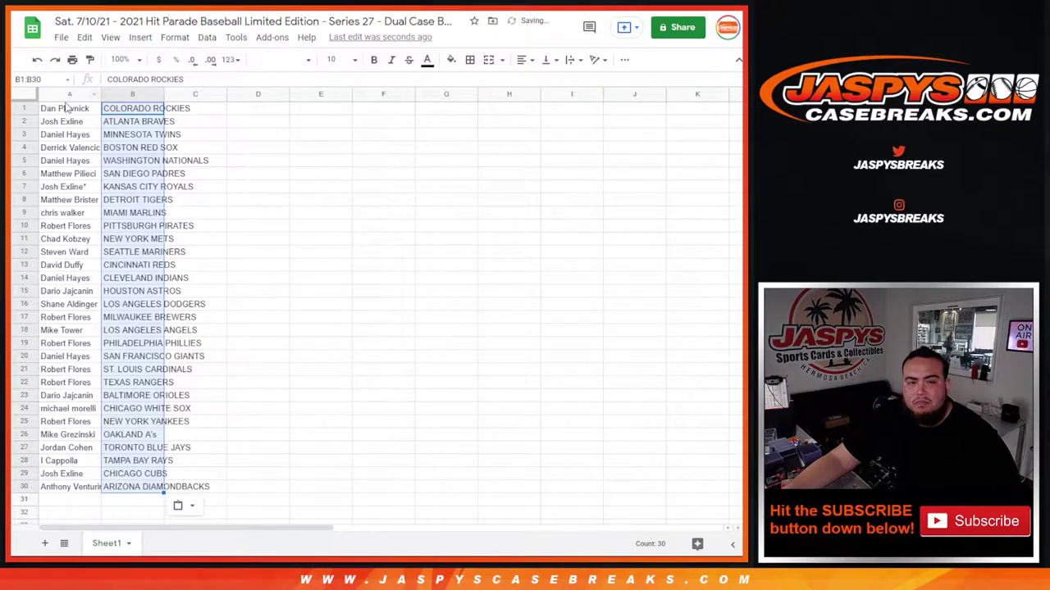
Set the whole sheet's font size to 14 and fit the widths of columns A and B to their contents.
left_click(35, 96)
left_click(341, 59)
left_click(336, 228)
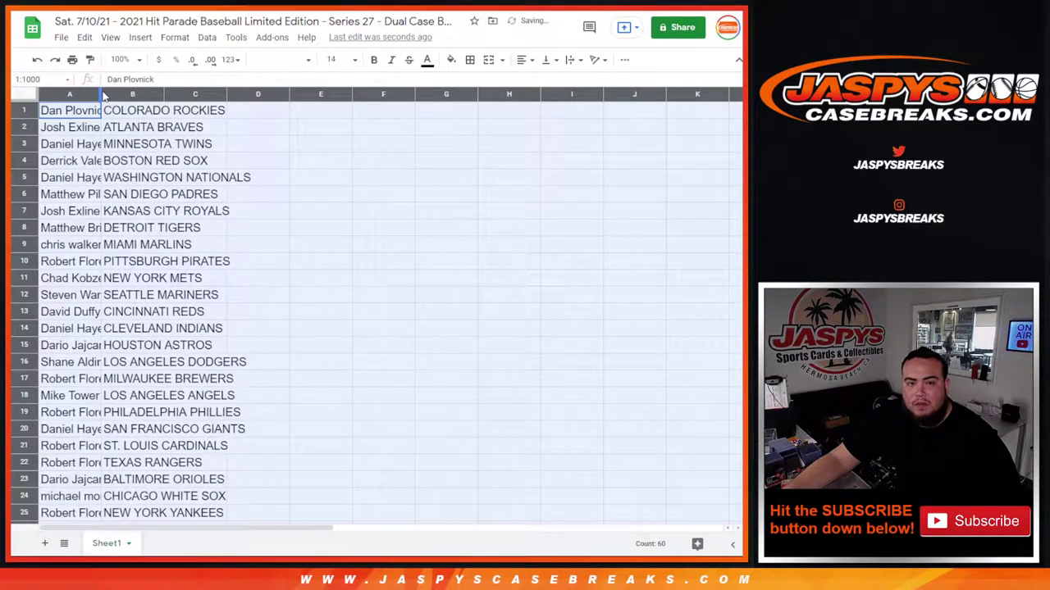
double_click(101, 94)
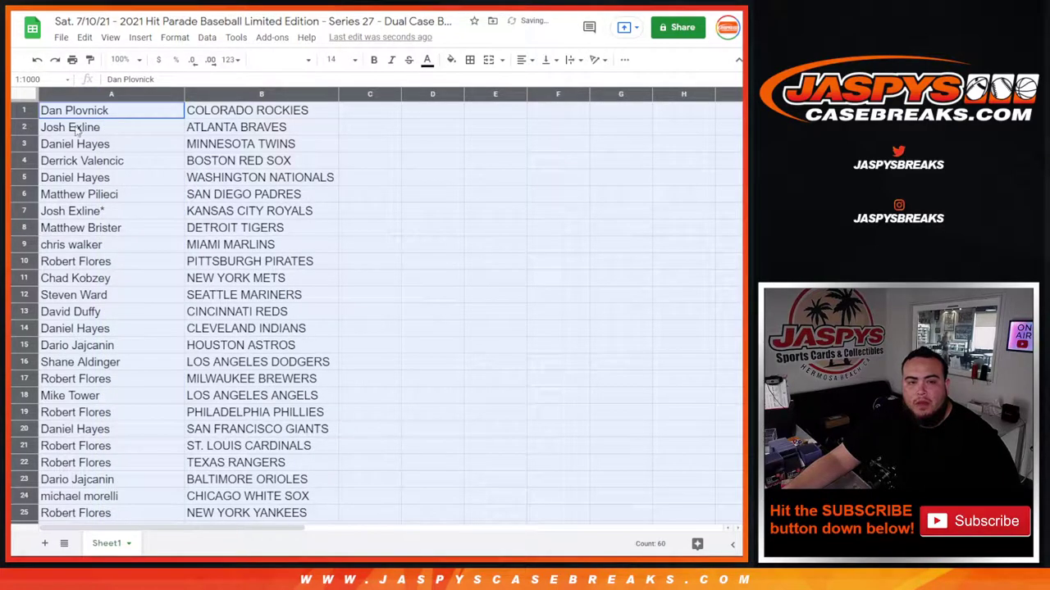
Go through rows 1 to 30 one at a time, highlighting each to read the participant and the assigned team.
left_click(25, 113)
left_click(27, 126)
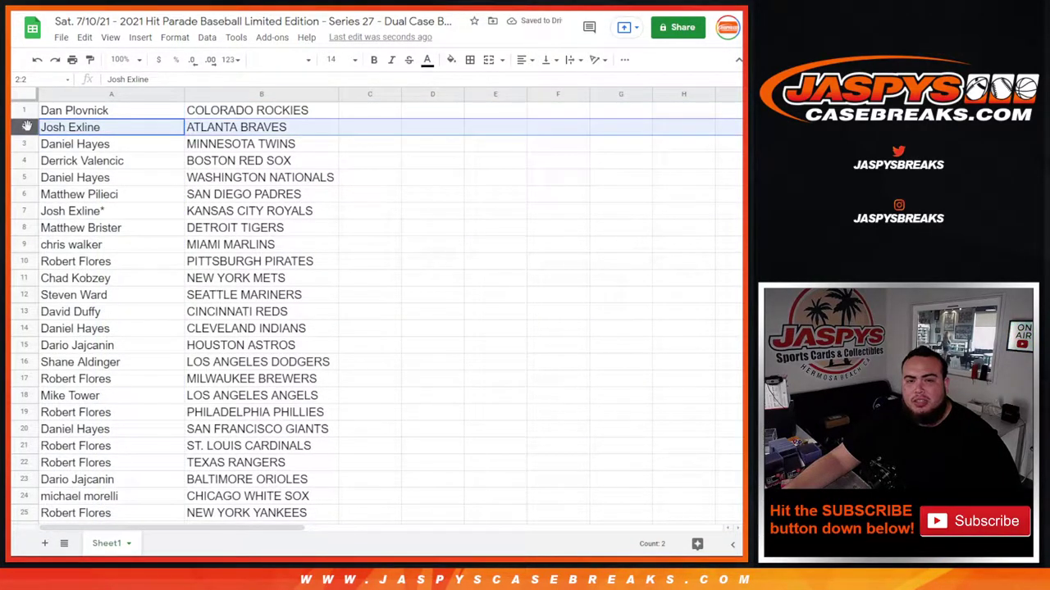
left_click(27, 143)
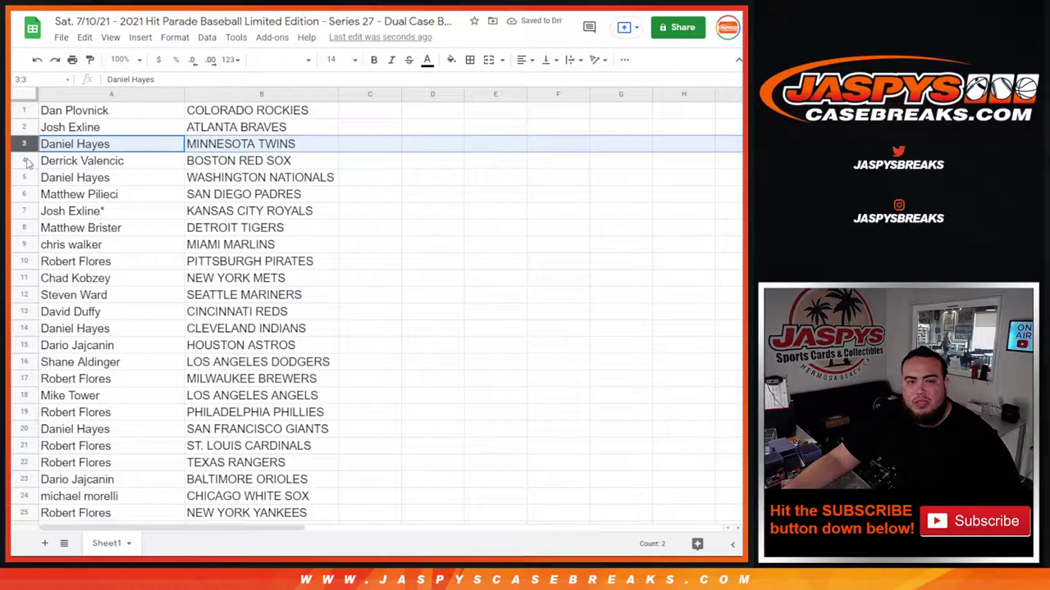
left_click(27, 162)
left_click(25, 178)
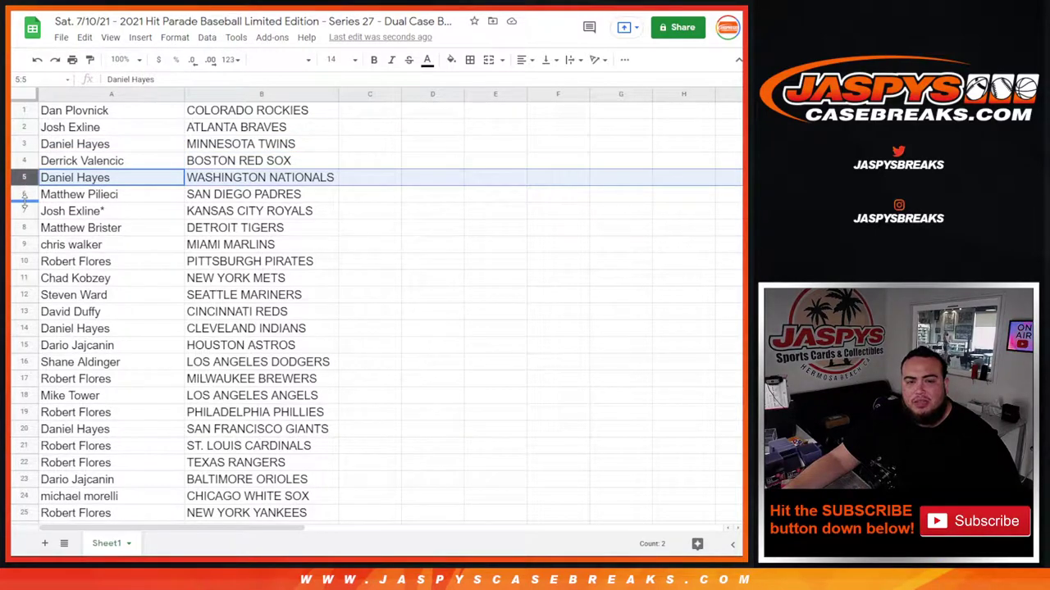
left_click(23, 195)
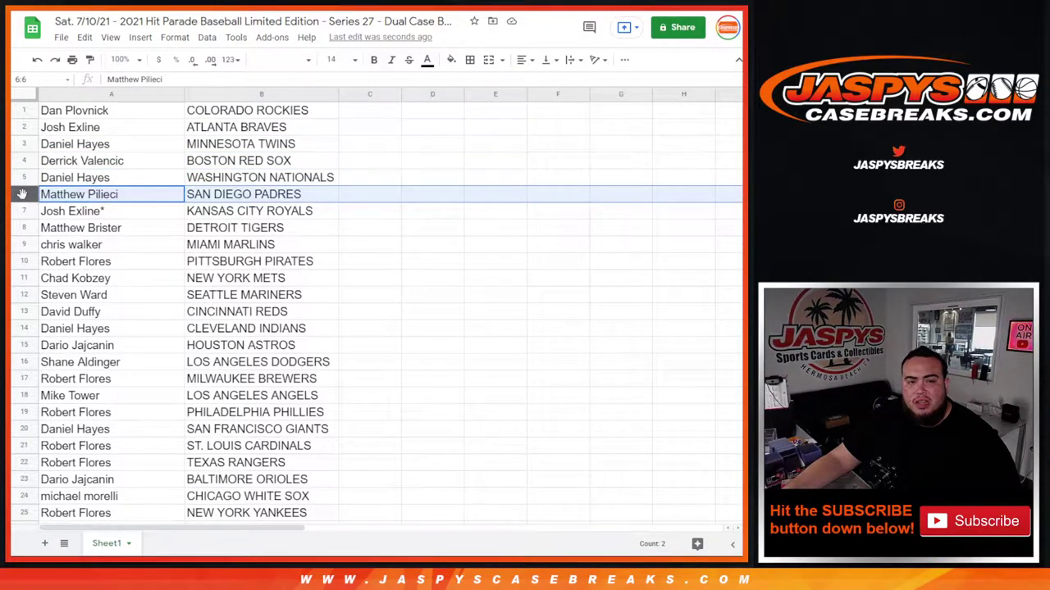
left_click(25, 210)
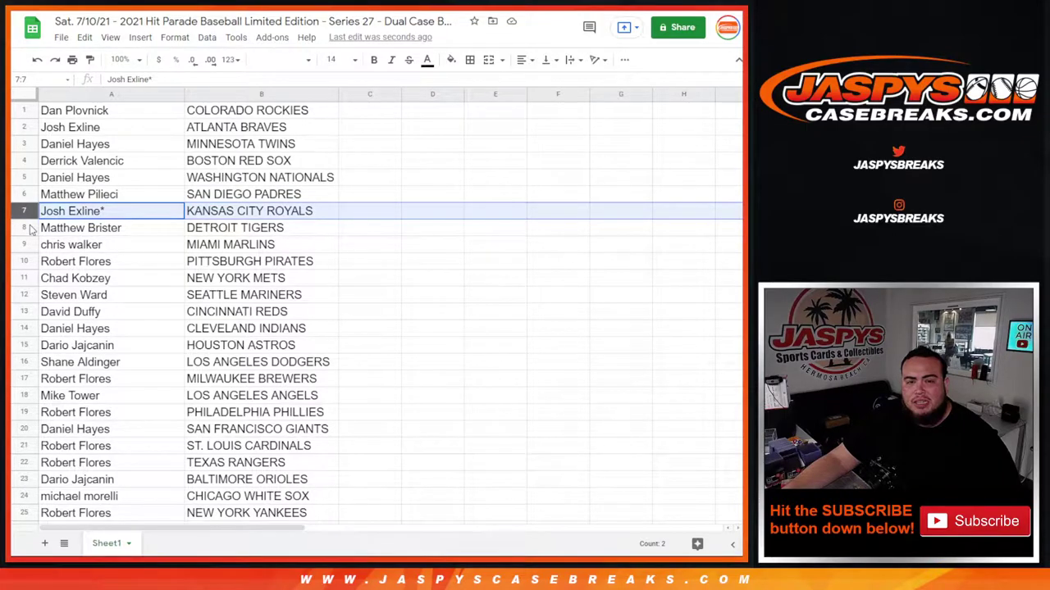
left_click(25, 228)
left_click(24, 245)
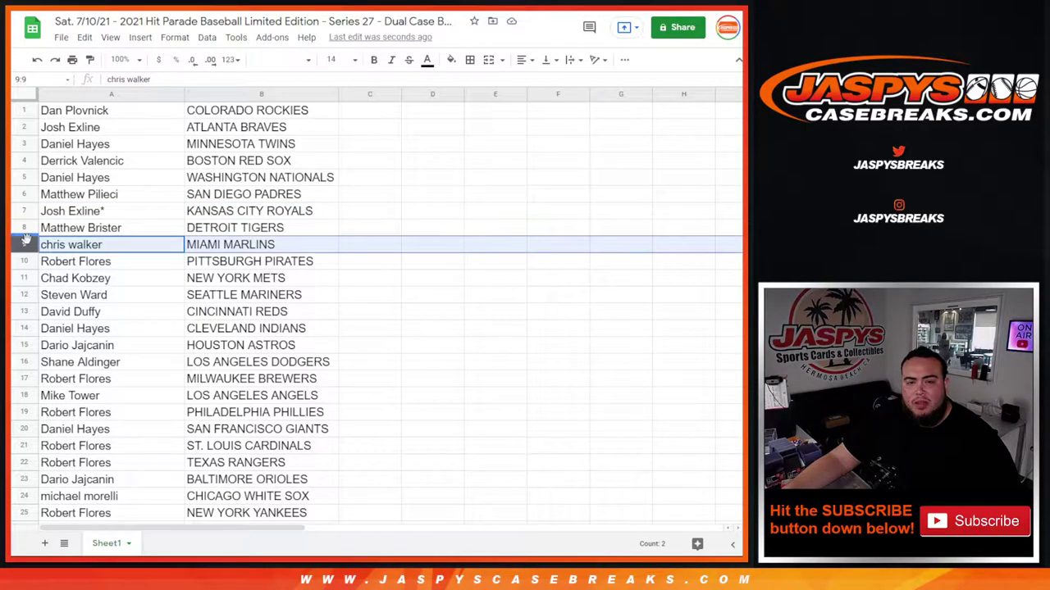
left_click(25, 260)
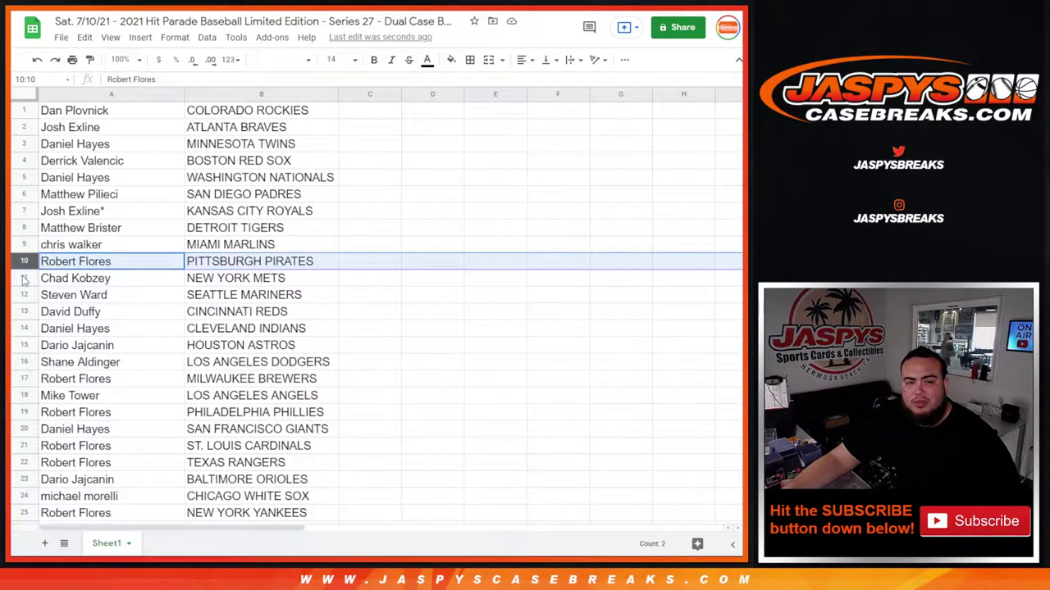
left_click(25, 278)
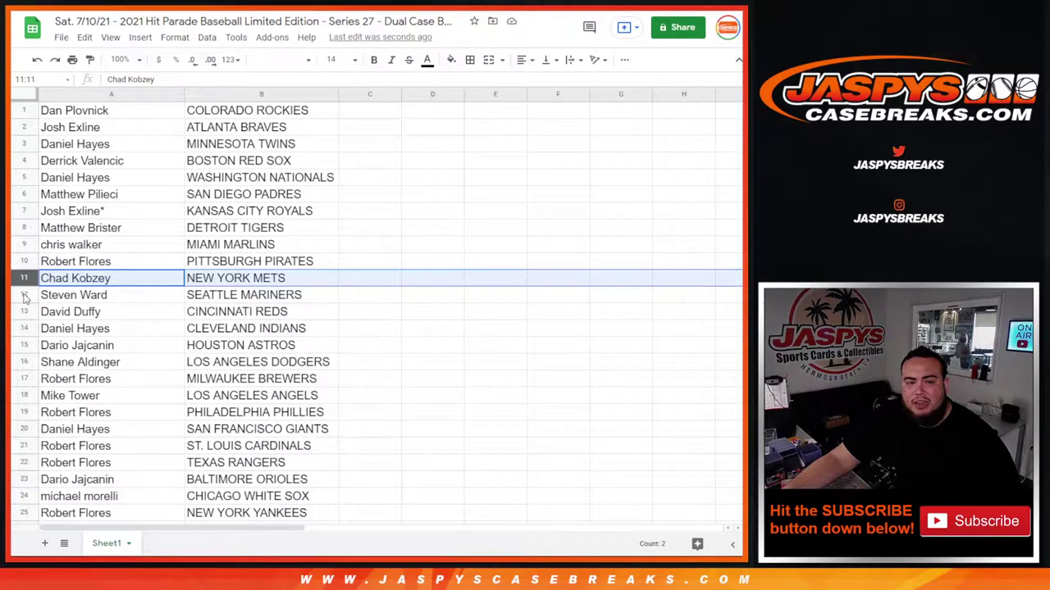
left_click(25, 295)
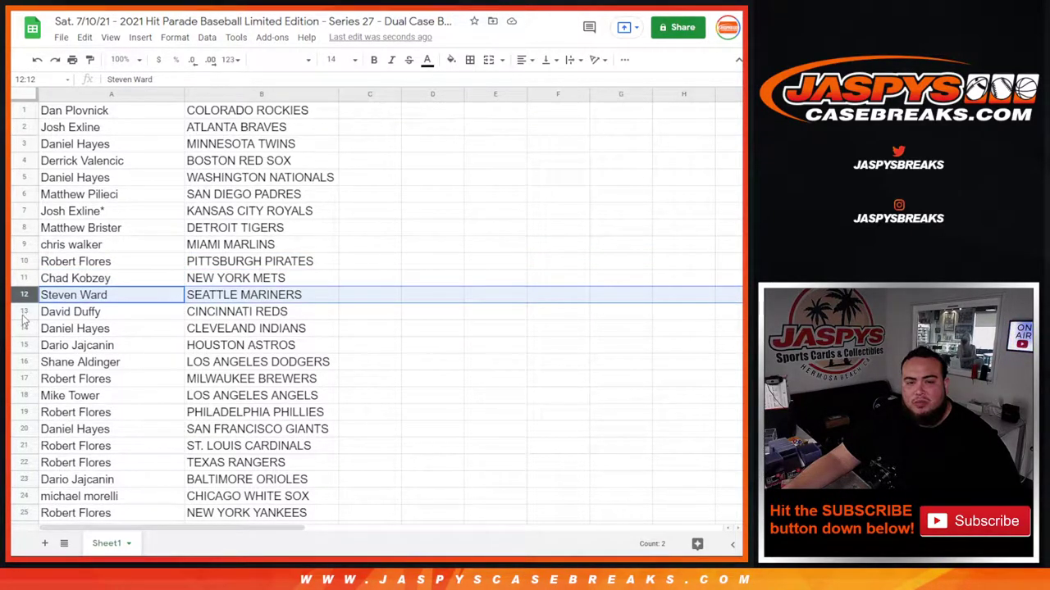
left_click(24, 313)
left_click(25, 329)
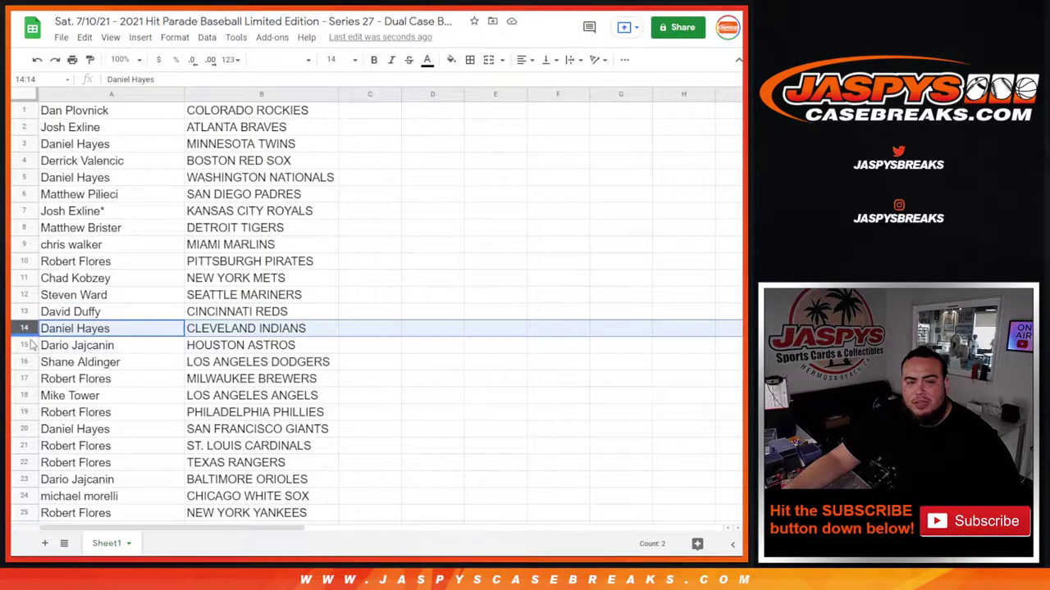
left_click(24, 345)
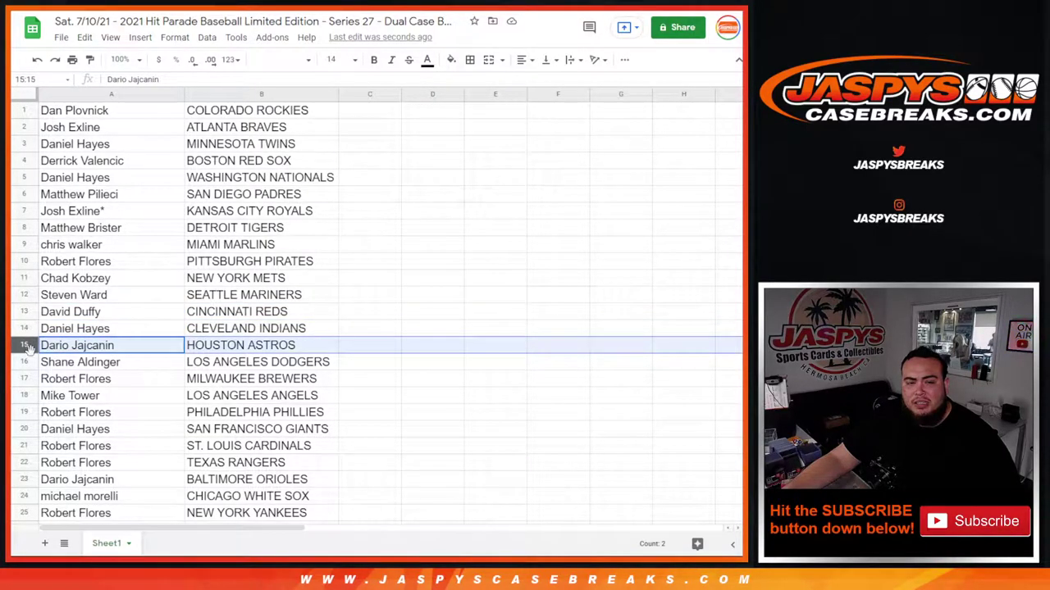
left_click(25, 363)
left_click(26, 379)
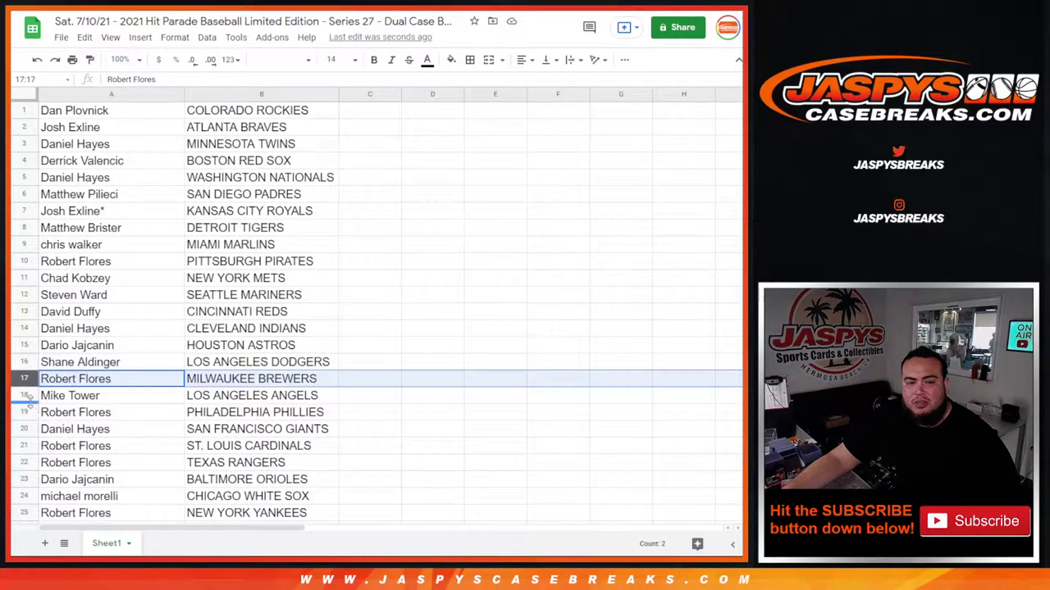
left_click(25, 396)
left_click(25, 413)
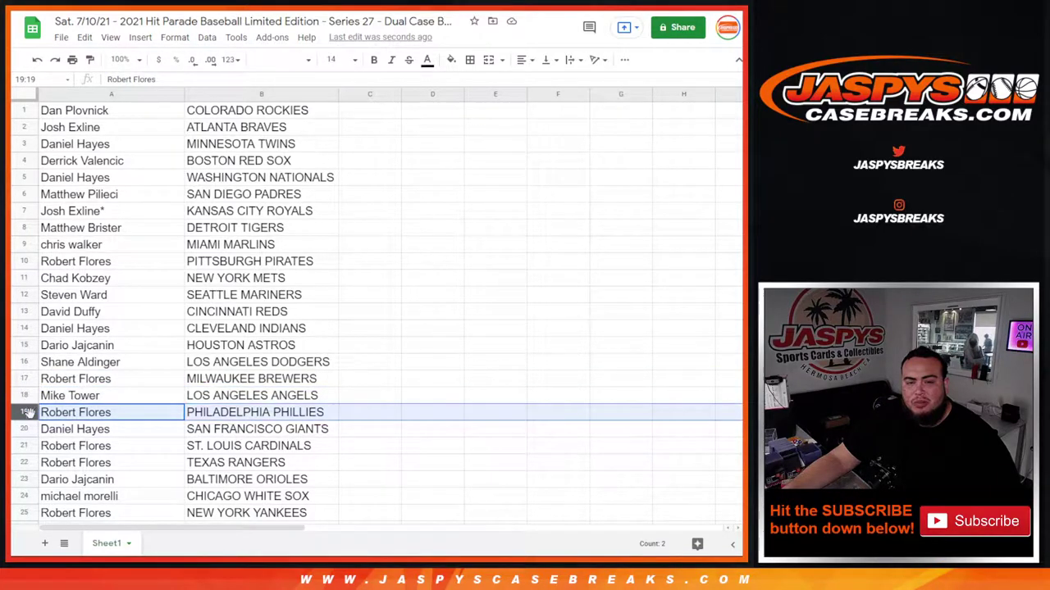
left_click(25, 429)
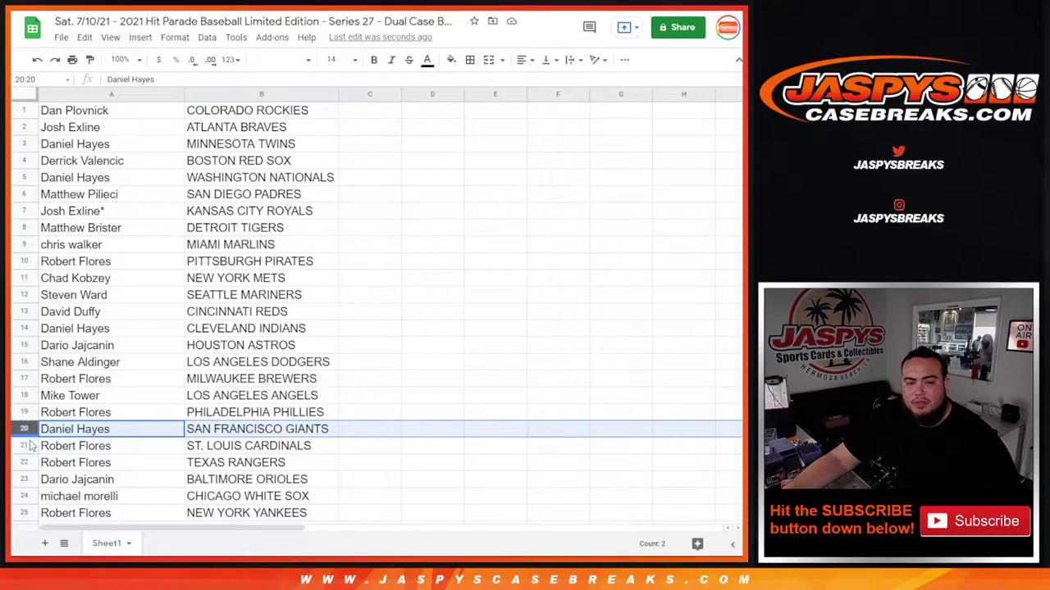
left_click(25, 446)
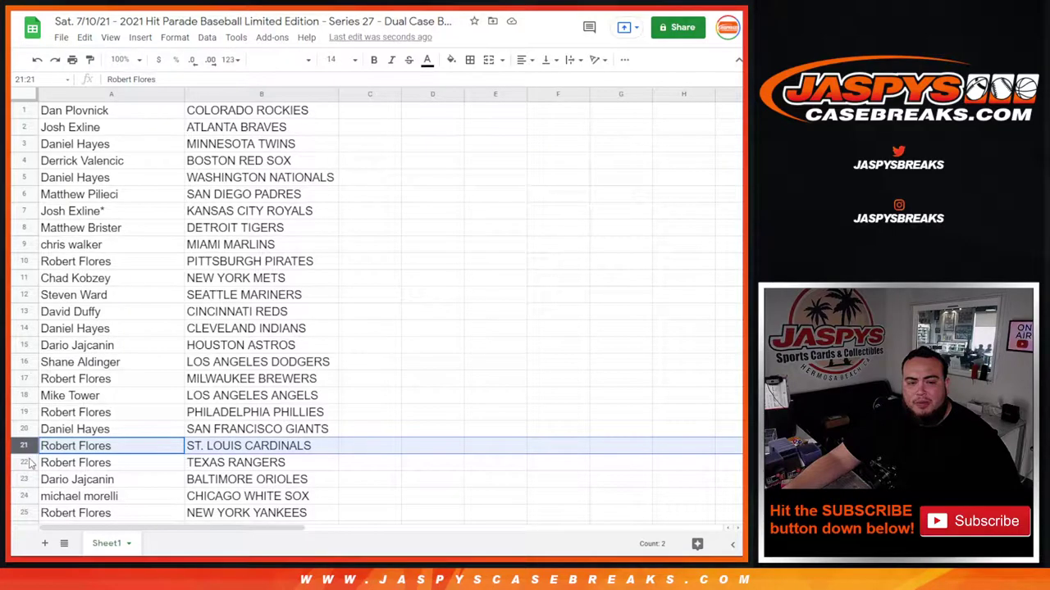
left_click(26, 462)
left_click(26, 479)
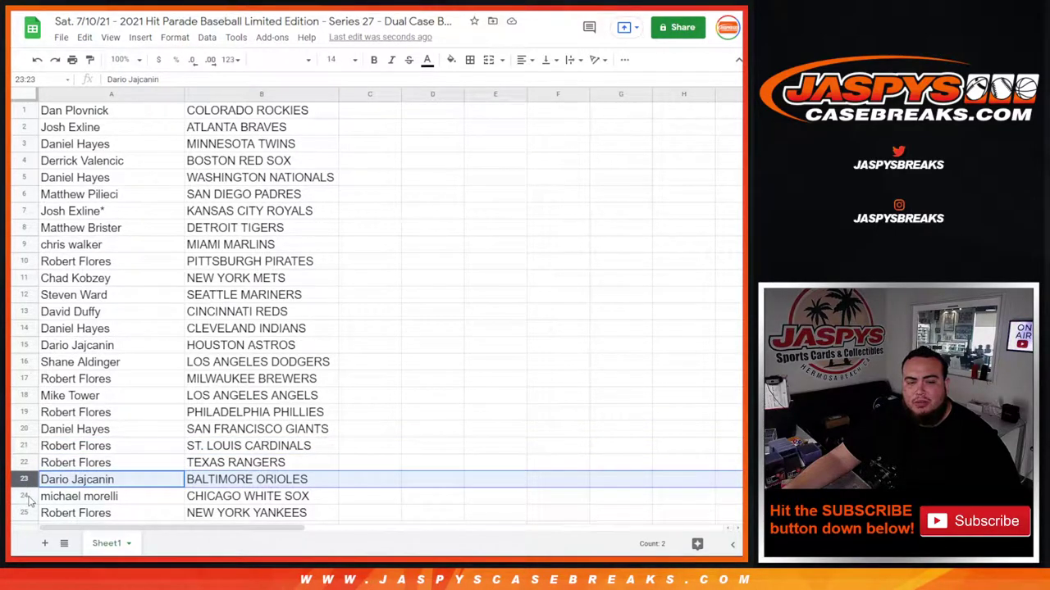
left_click(25, 496)
scroll(96, 441, "down", 3)
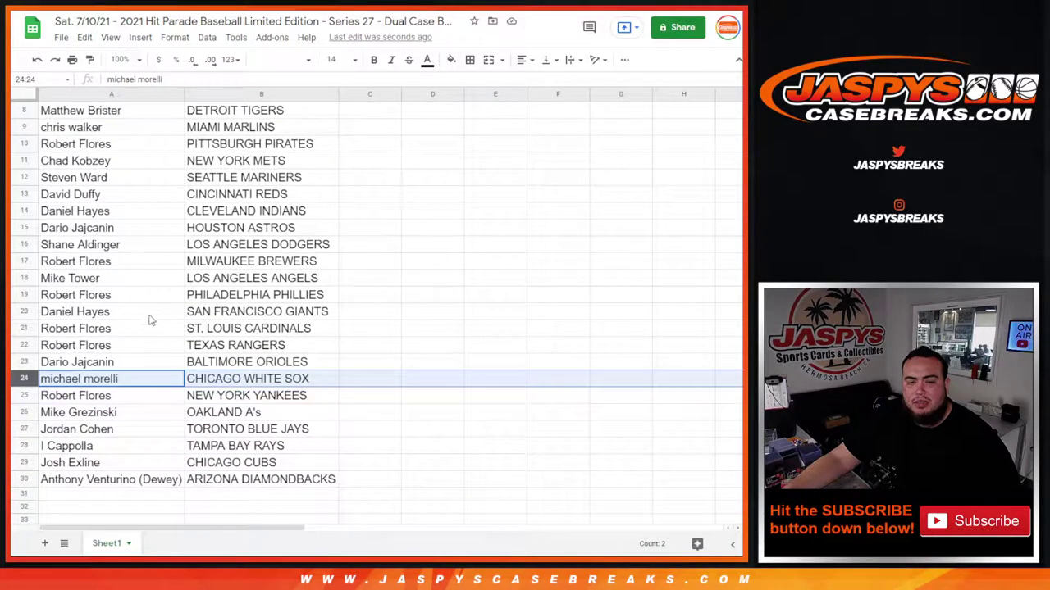
left_click(25, 396)
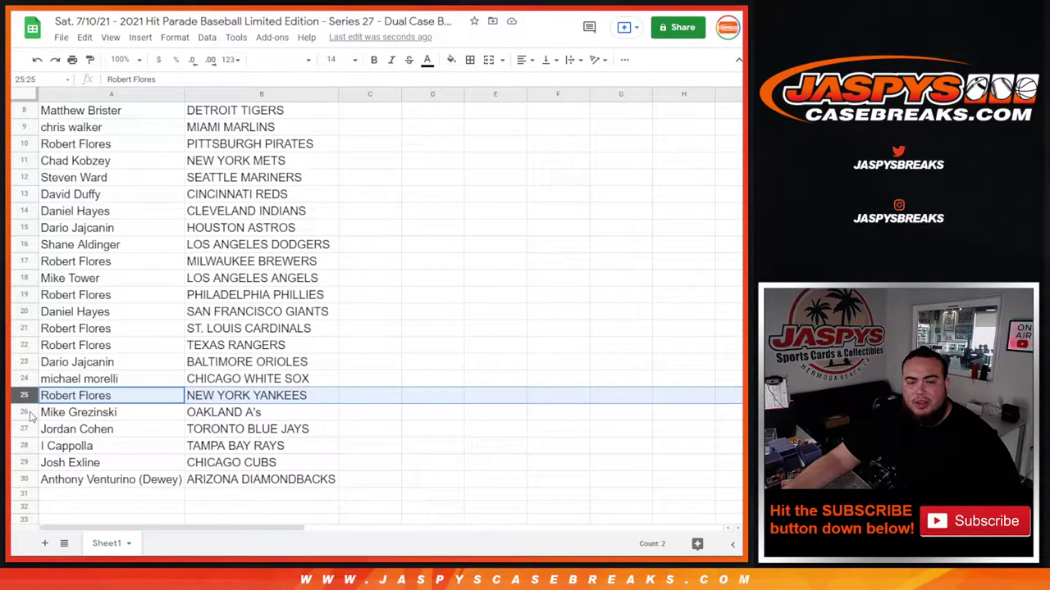
left_click(30, 415)
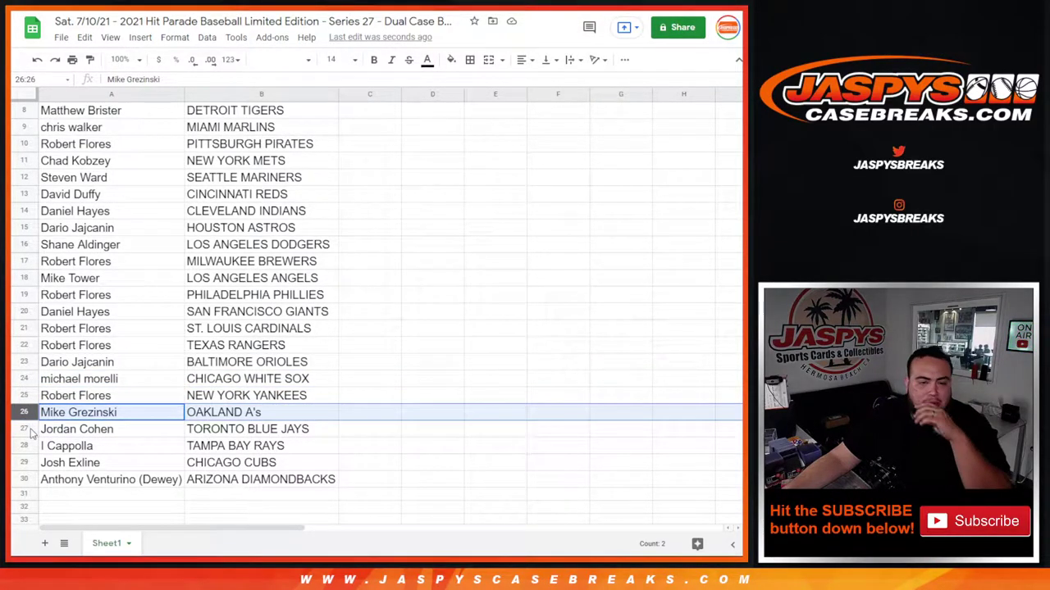
left_click(30, 432)
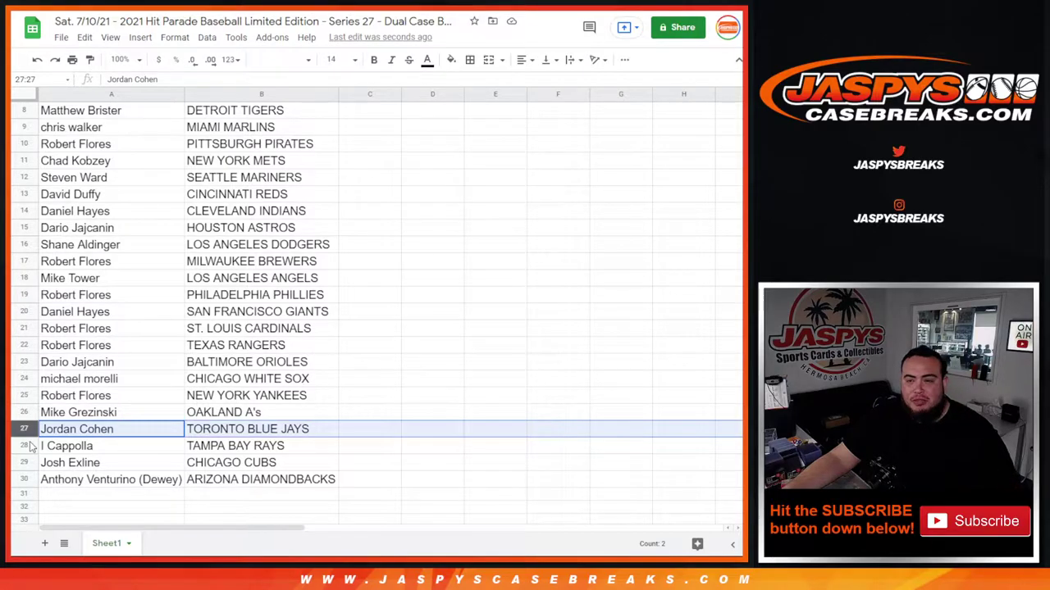
left_click(27, 446)
left_click(25, 463)
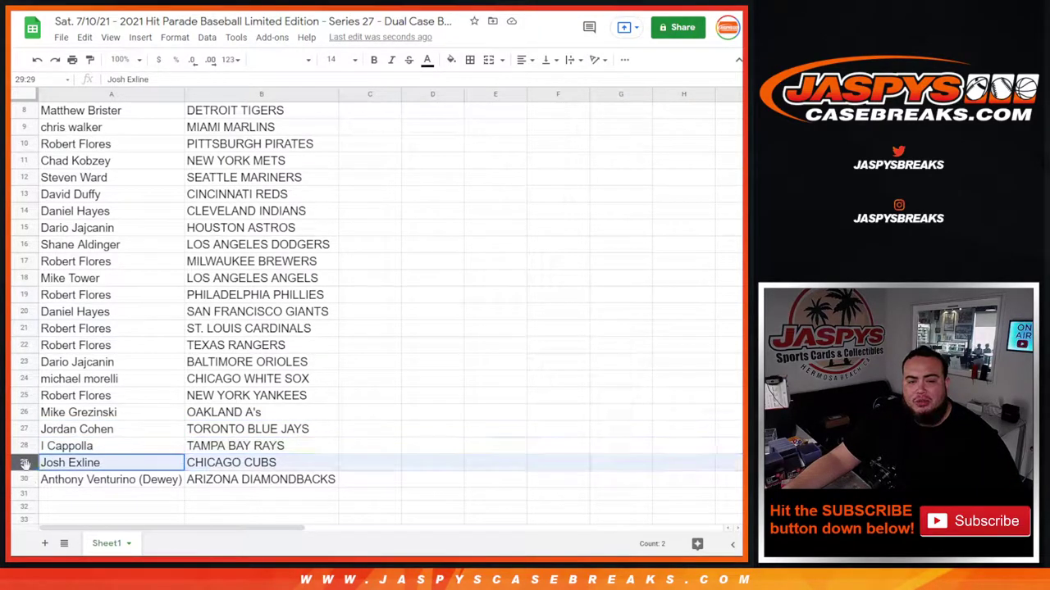
left_click(26, 479)
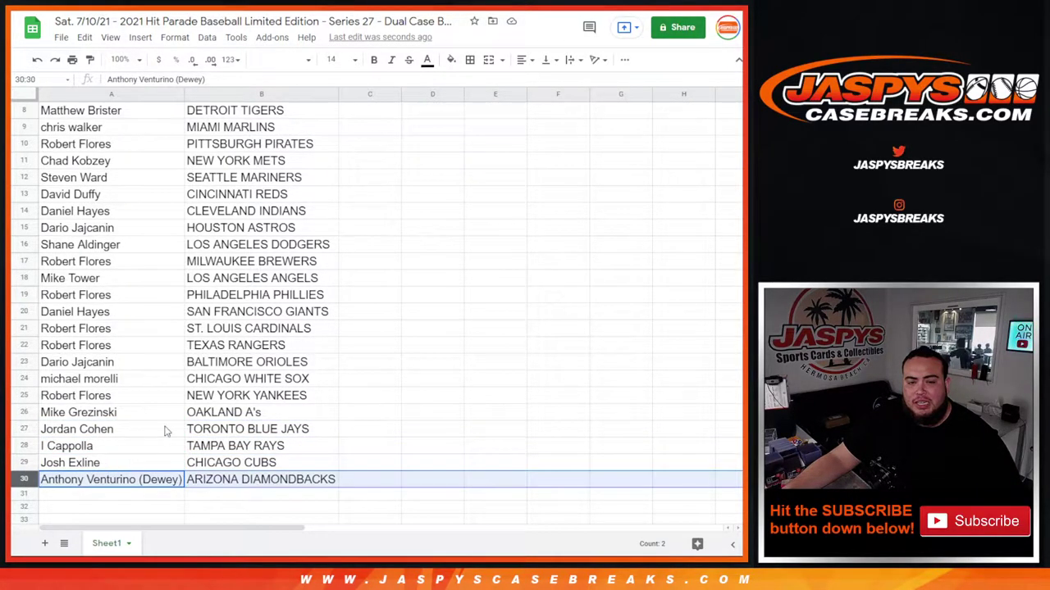
Sort the sheet A → Z by the team names in column B.
scroll(291, 352, "up", 3)
left_click(333, 96)
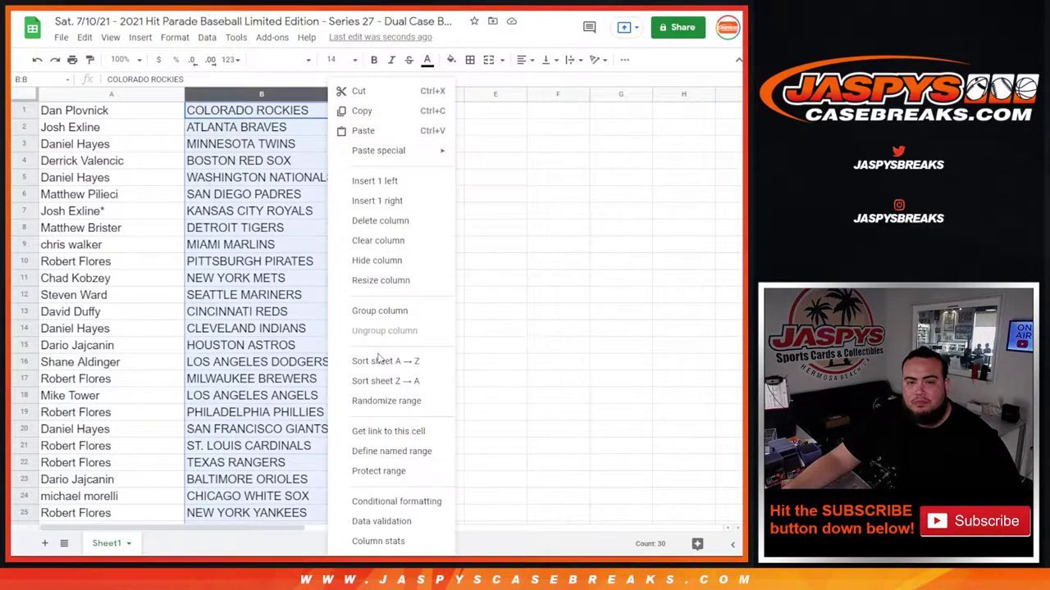
left_click(385, 361)
Apply all borders to the range A1:B30 and center its text horizontally.
left_click_drag(104, 115, 241, 363)
scroll(399, 211, "up", 5)
left_click(470, 59)
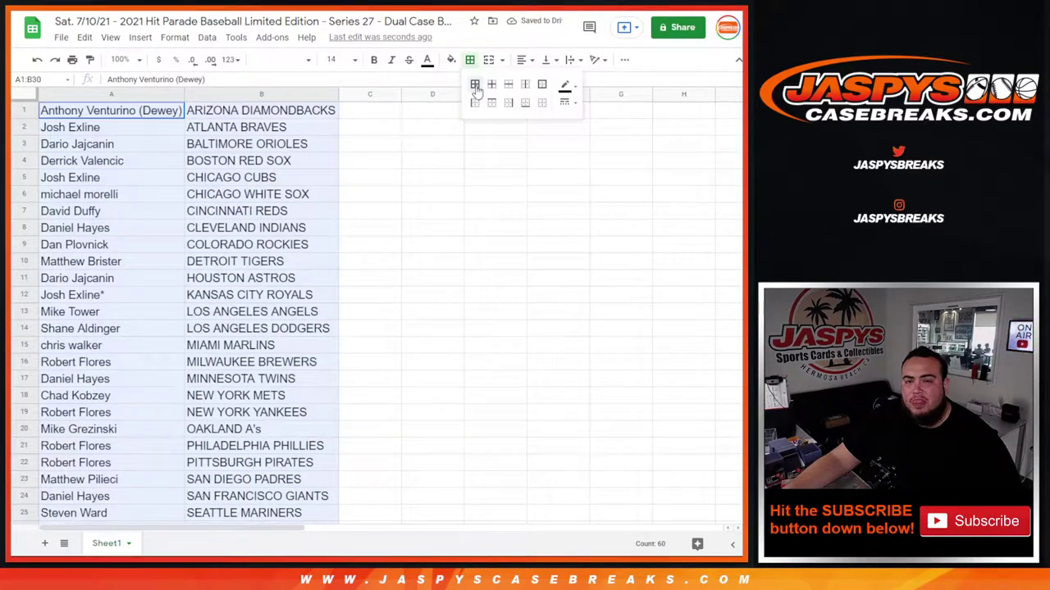
left_click(520, 59)
left_click(537, 91)
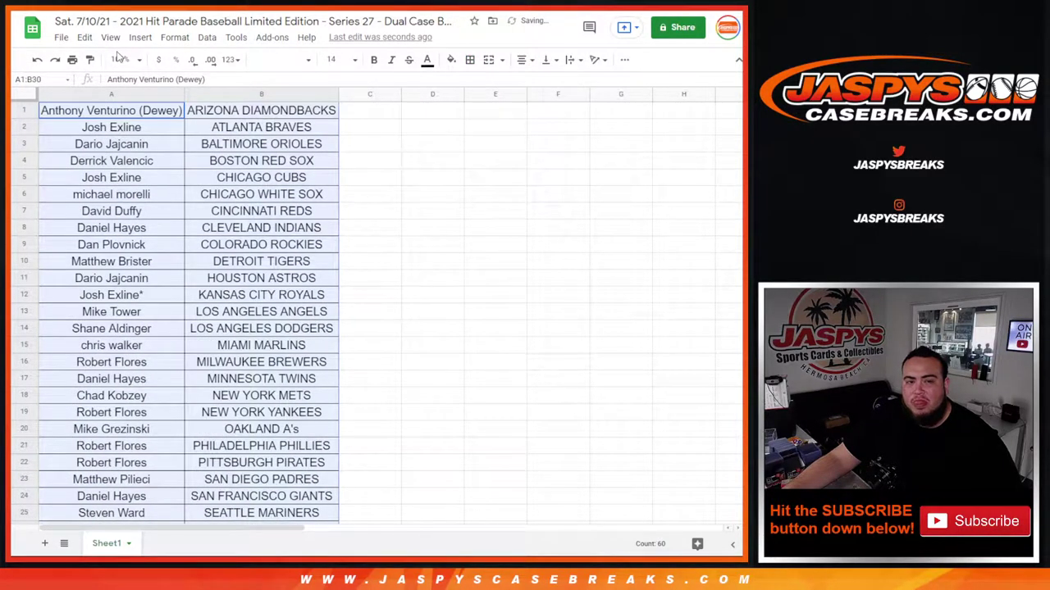
Reduce the sheet's zoom to 90%, 85% and finally 84% to bring all 30 rows of the list into view.
left_click(119, 59)
type("9")
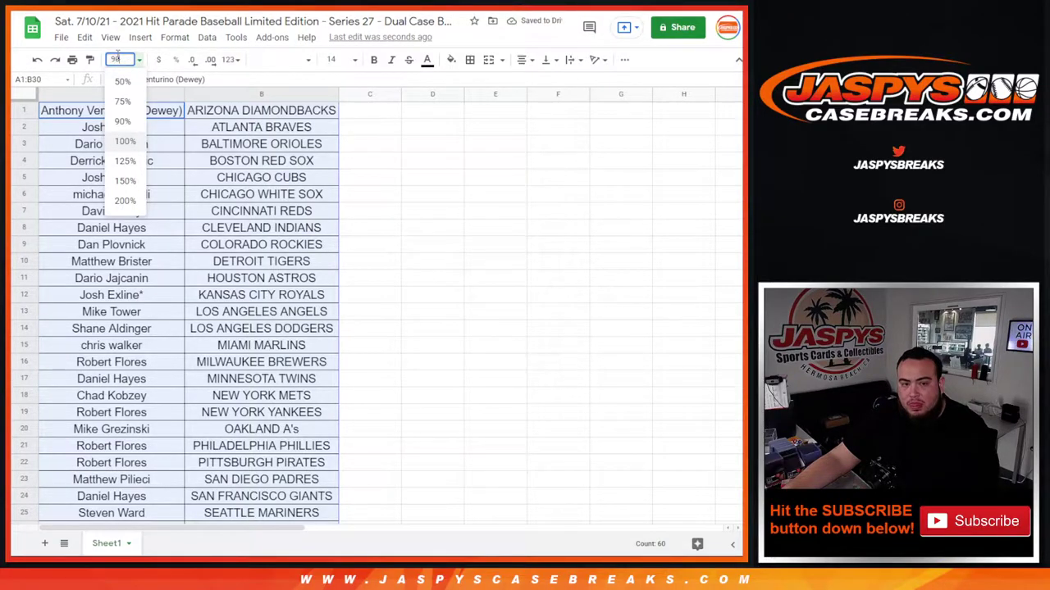
type("0")
key("Return")
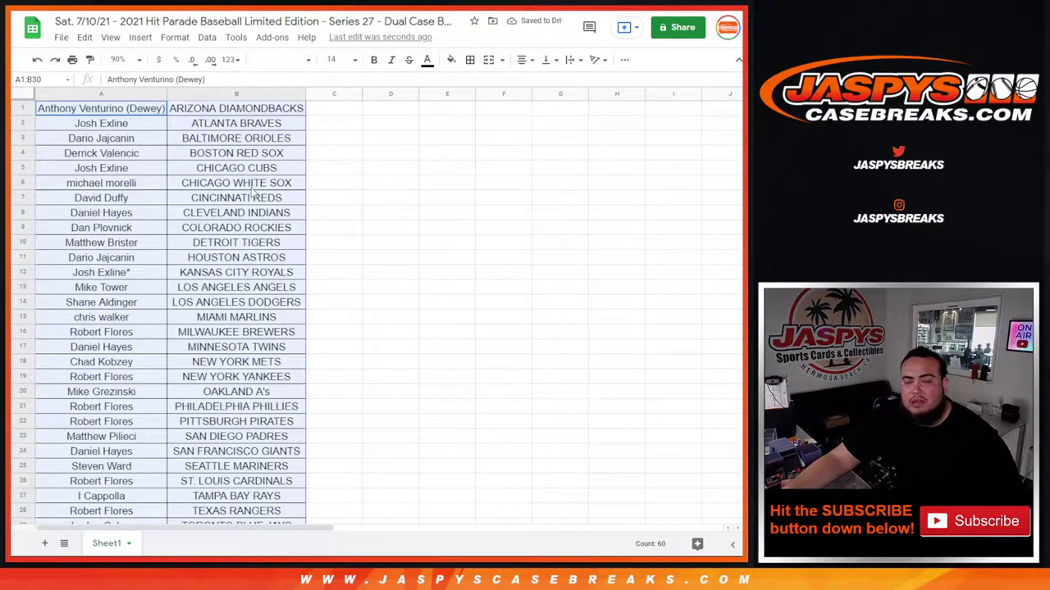
left_click(119, 59)
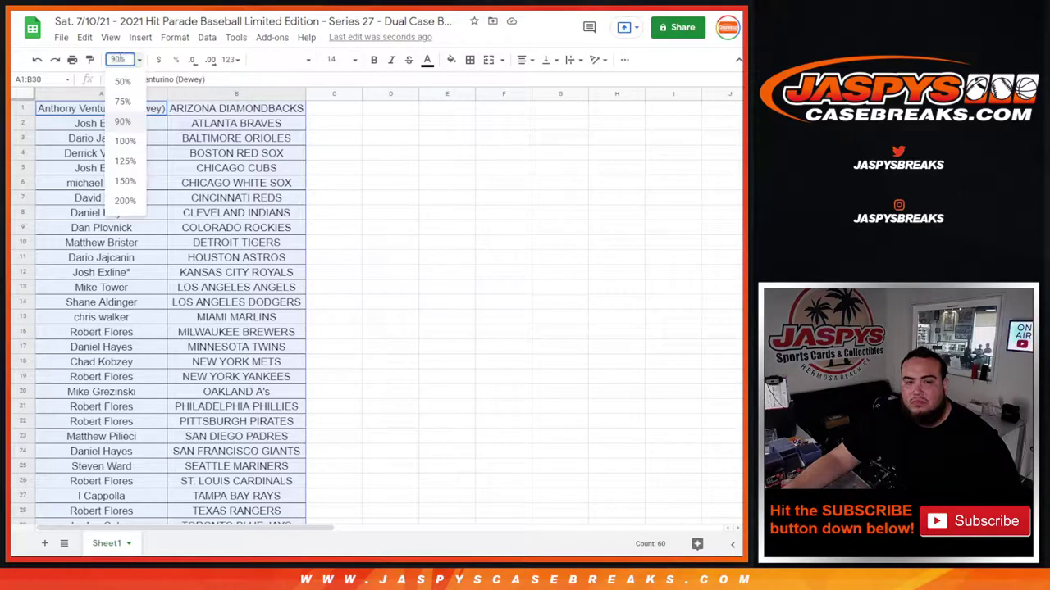
type("85")
key("Return")
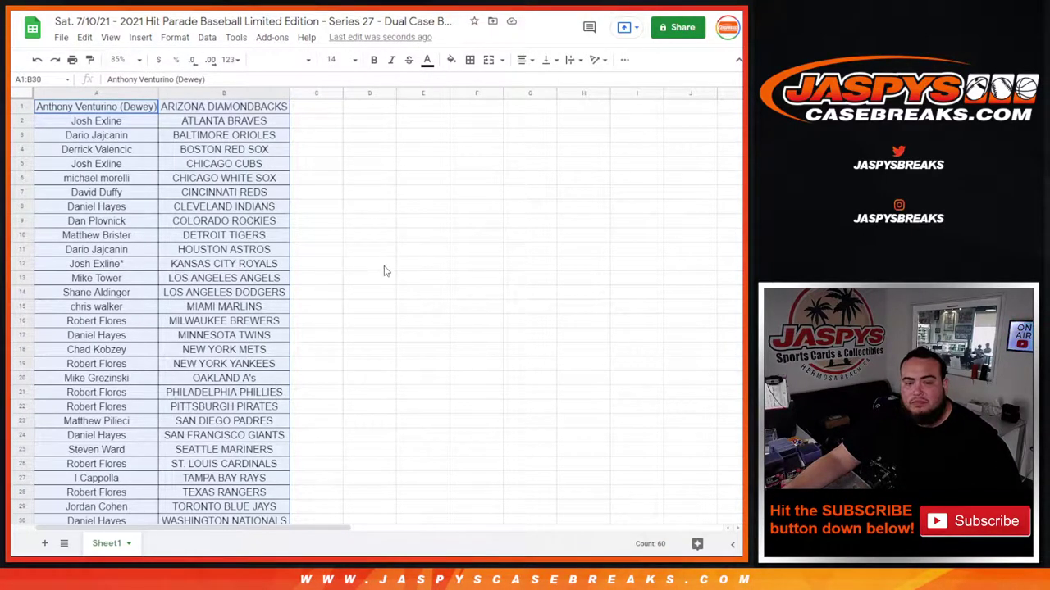
left_click(119, 59)
type("84")
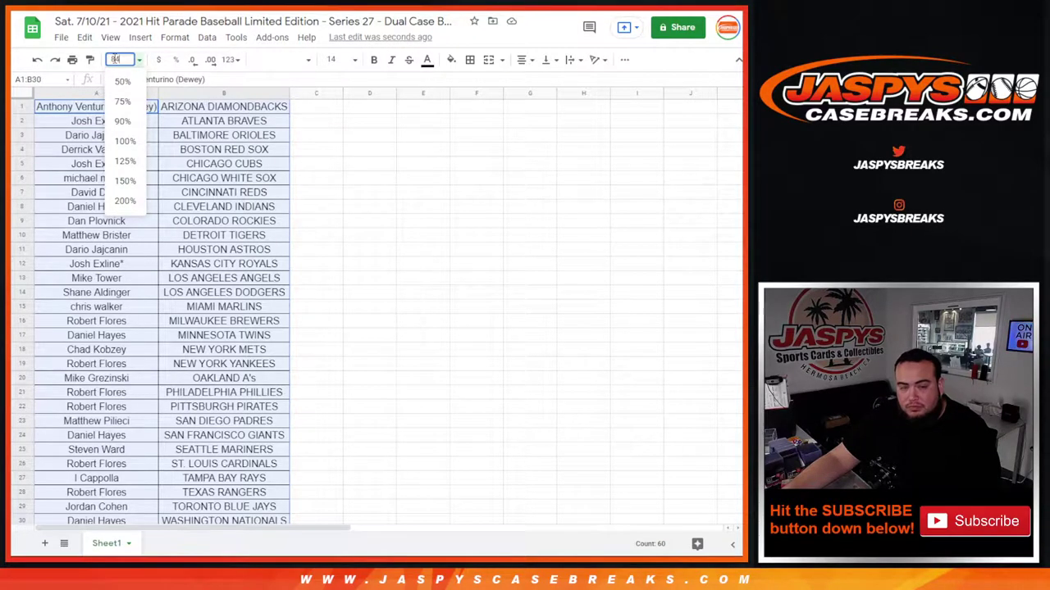
key("Return")
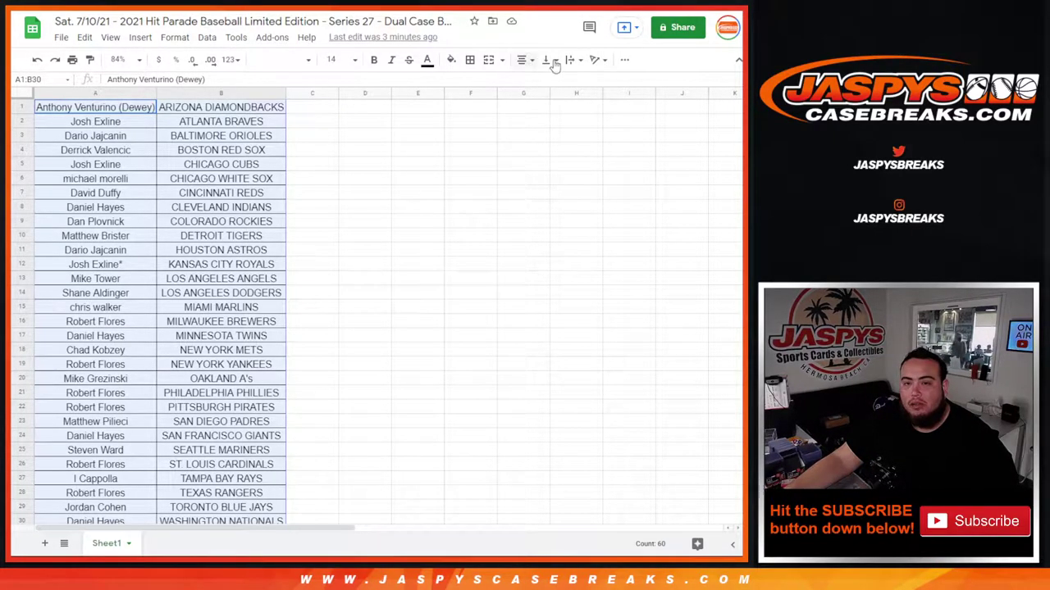
Set the sheet's zoom to 100%.
left_click(119, 59)
type("100")
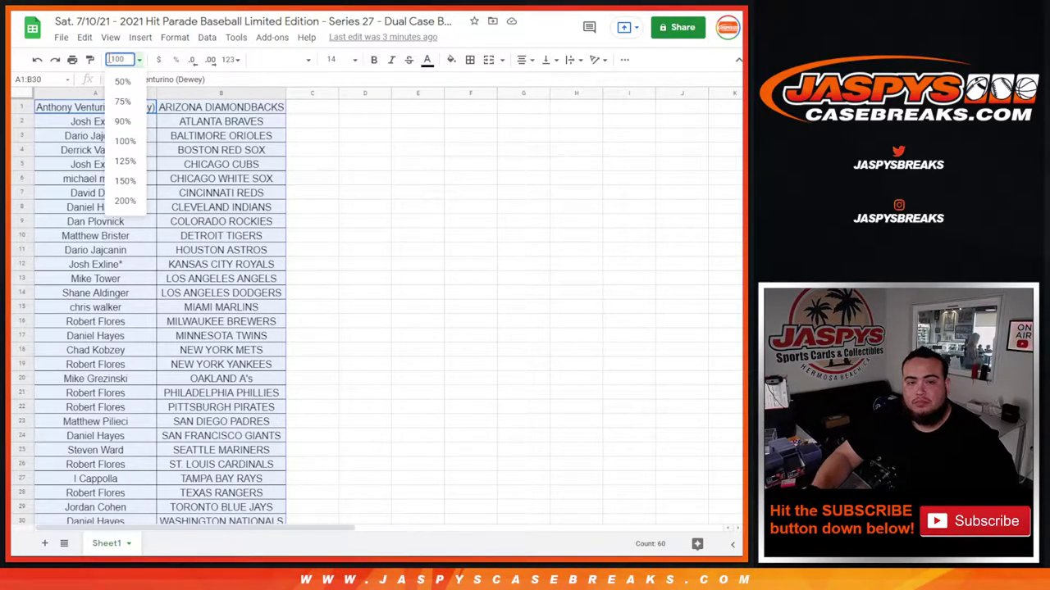
key("Return")
Print one copy of the current sheet in portrait orientation with the workbook title in the header.
left_click(72, 60)
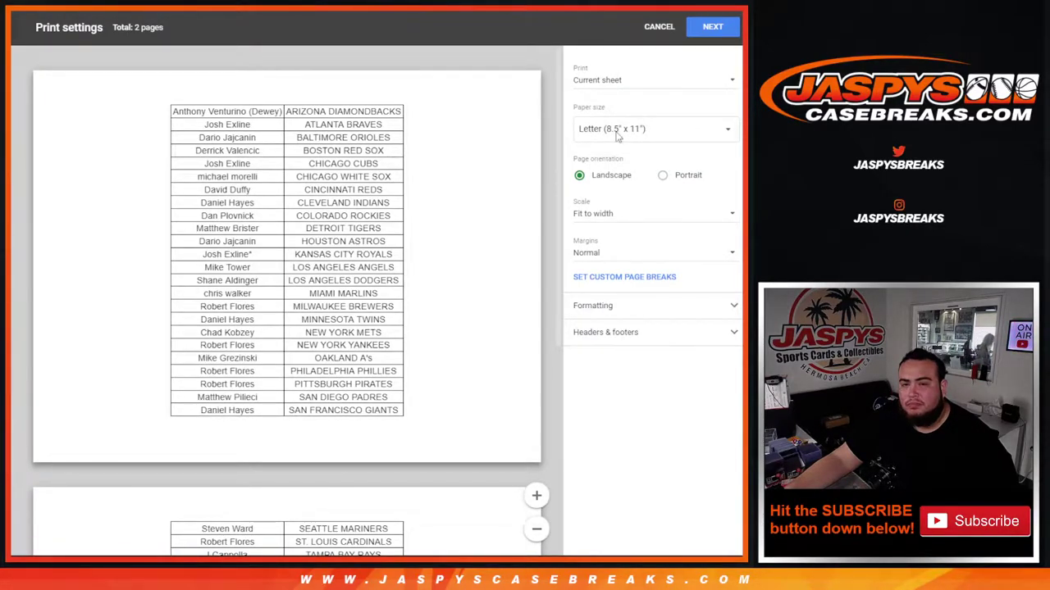
left_click(664, 177)
left_click(643, 333)
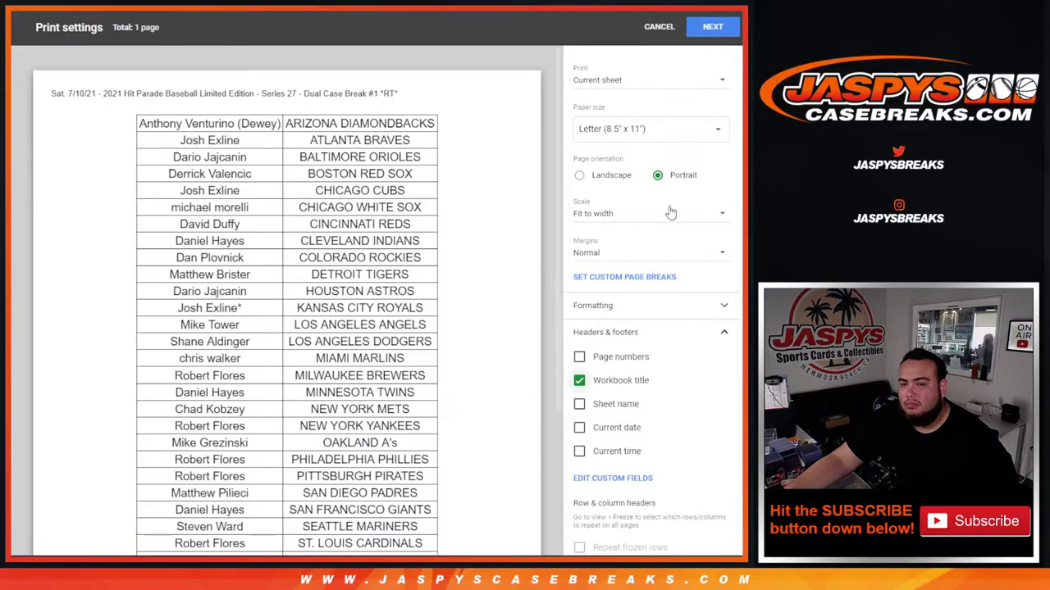
left_click(701, 28)
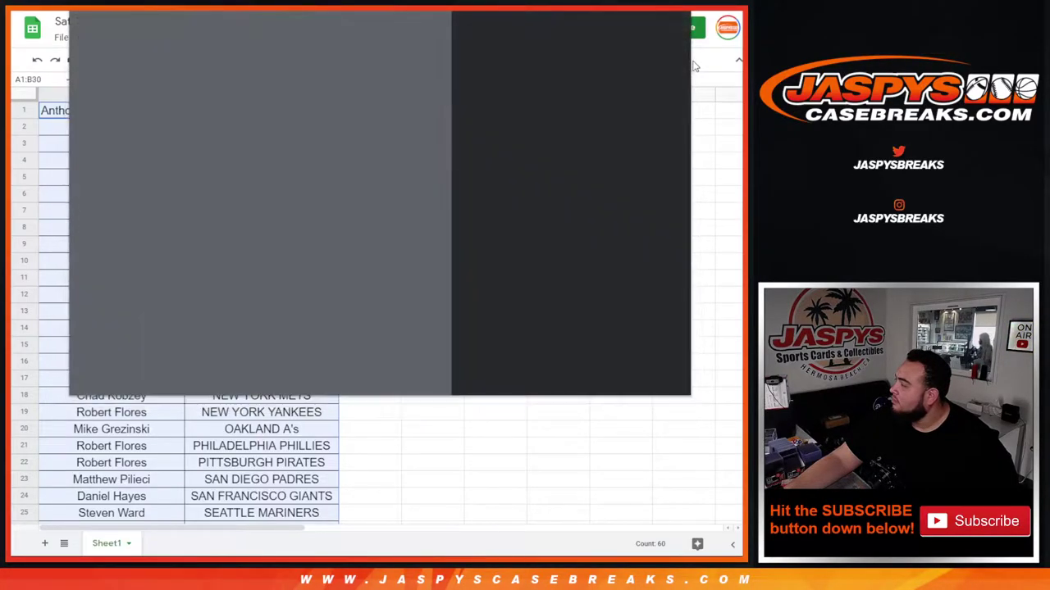
left_click(606, 375)
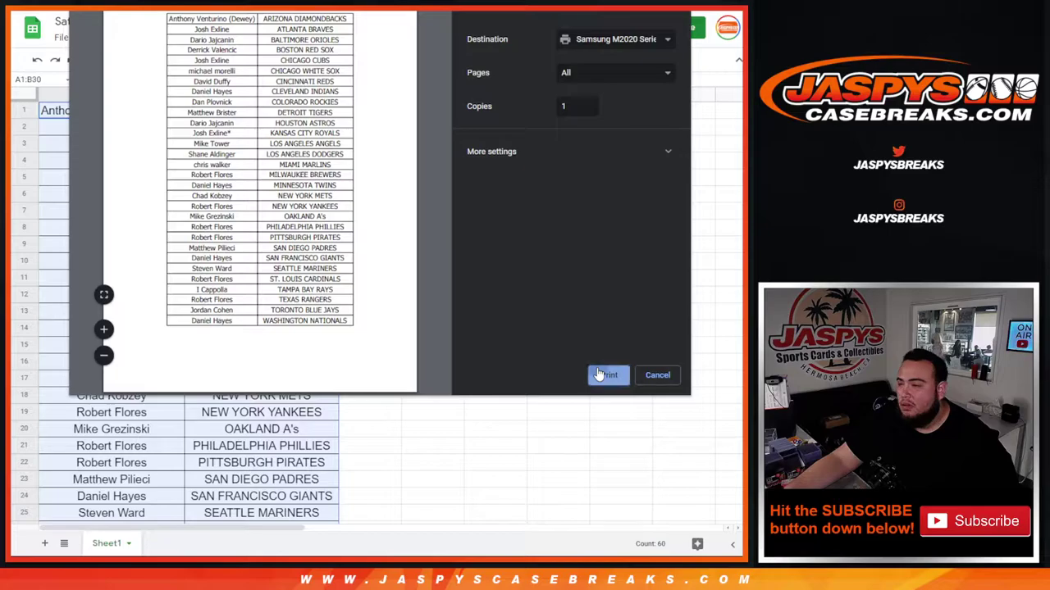